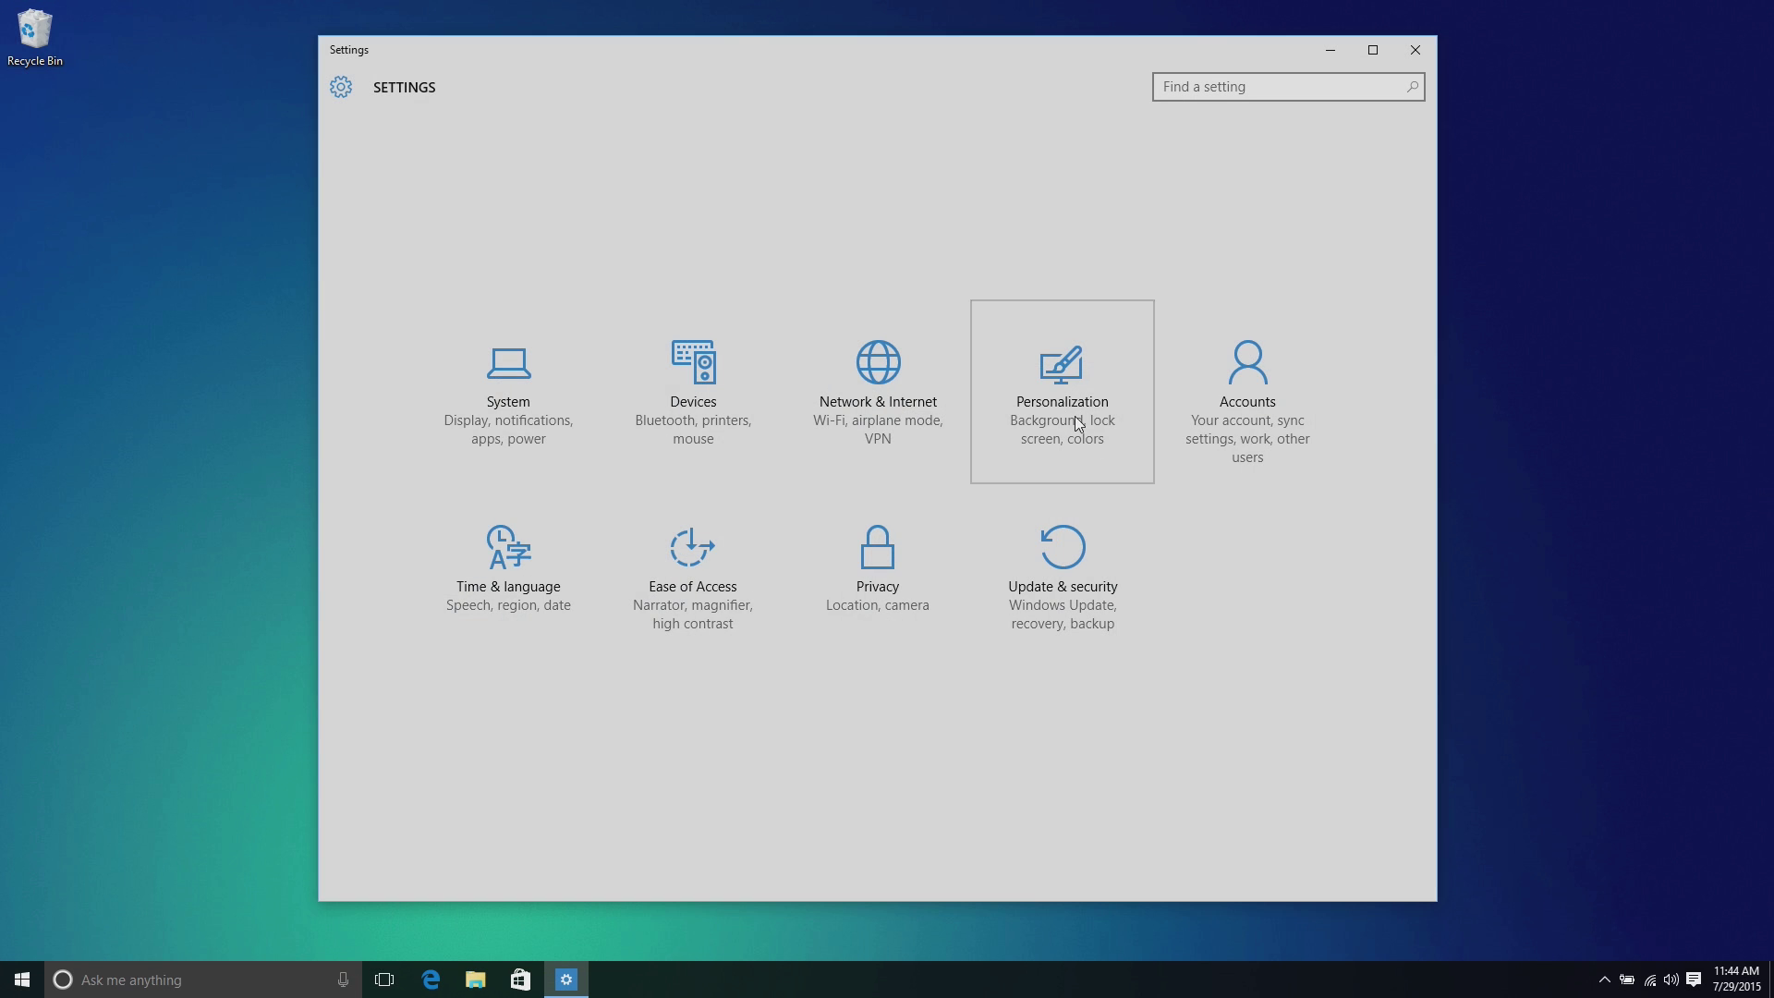
- Set the Personalization background to the underwater picture, then try the beach picture
{"action": "left_click", "coordinate": [1074, 416]}
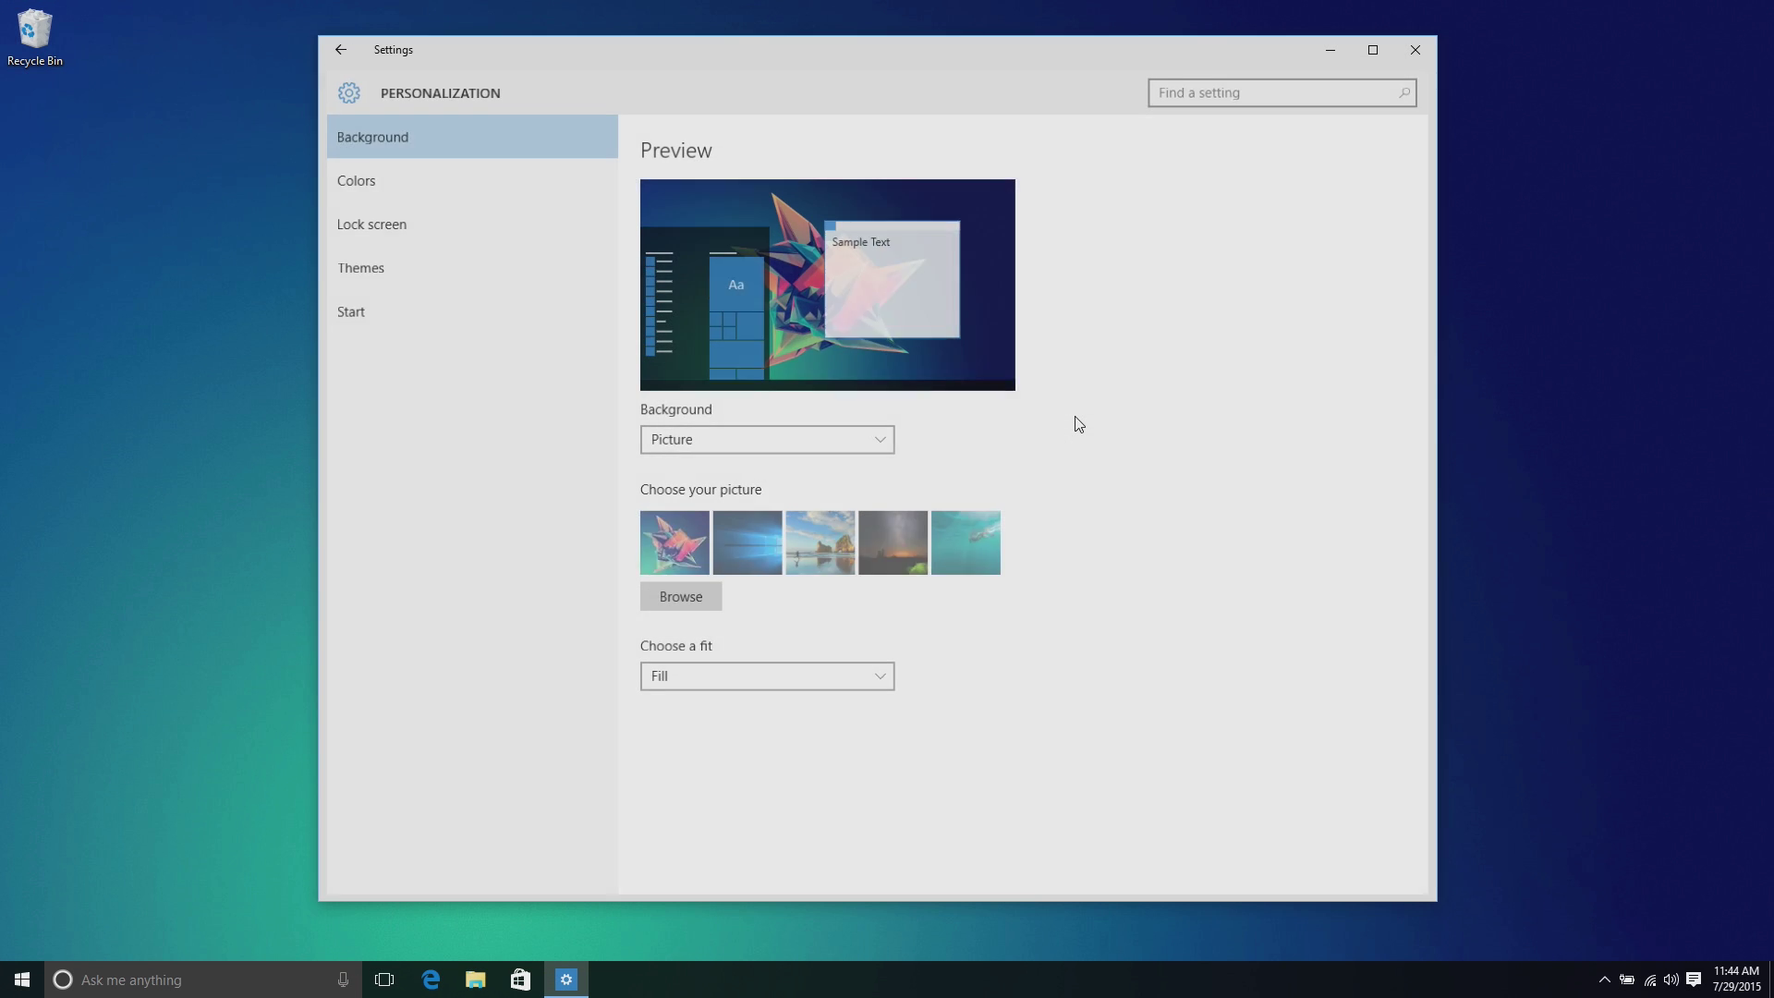
{"action": "left_click", "coordinate": [984, 527]}
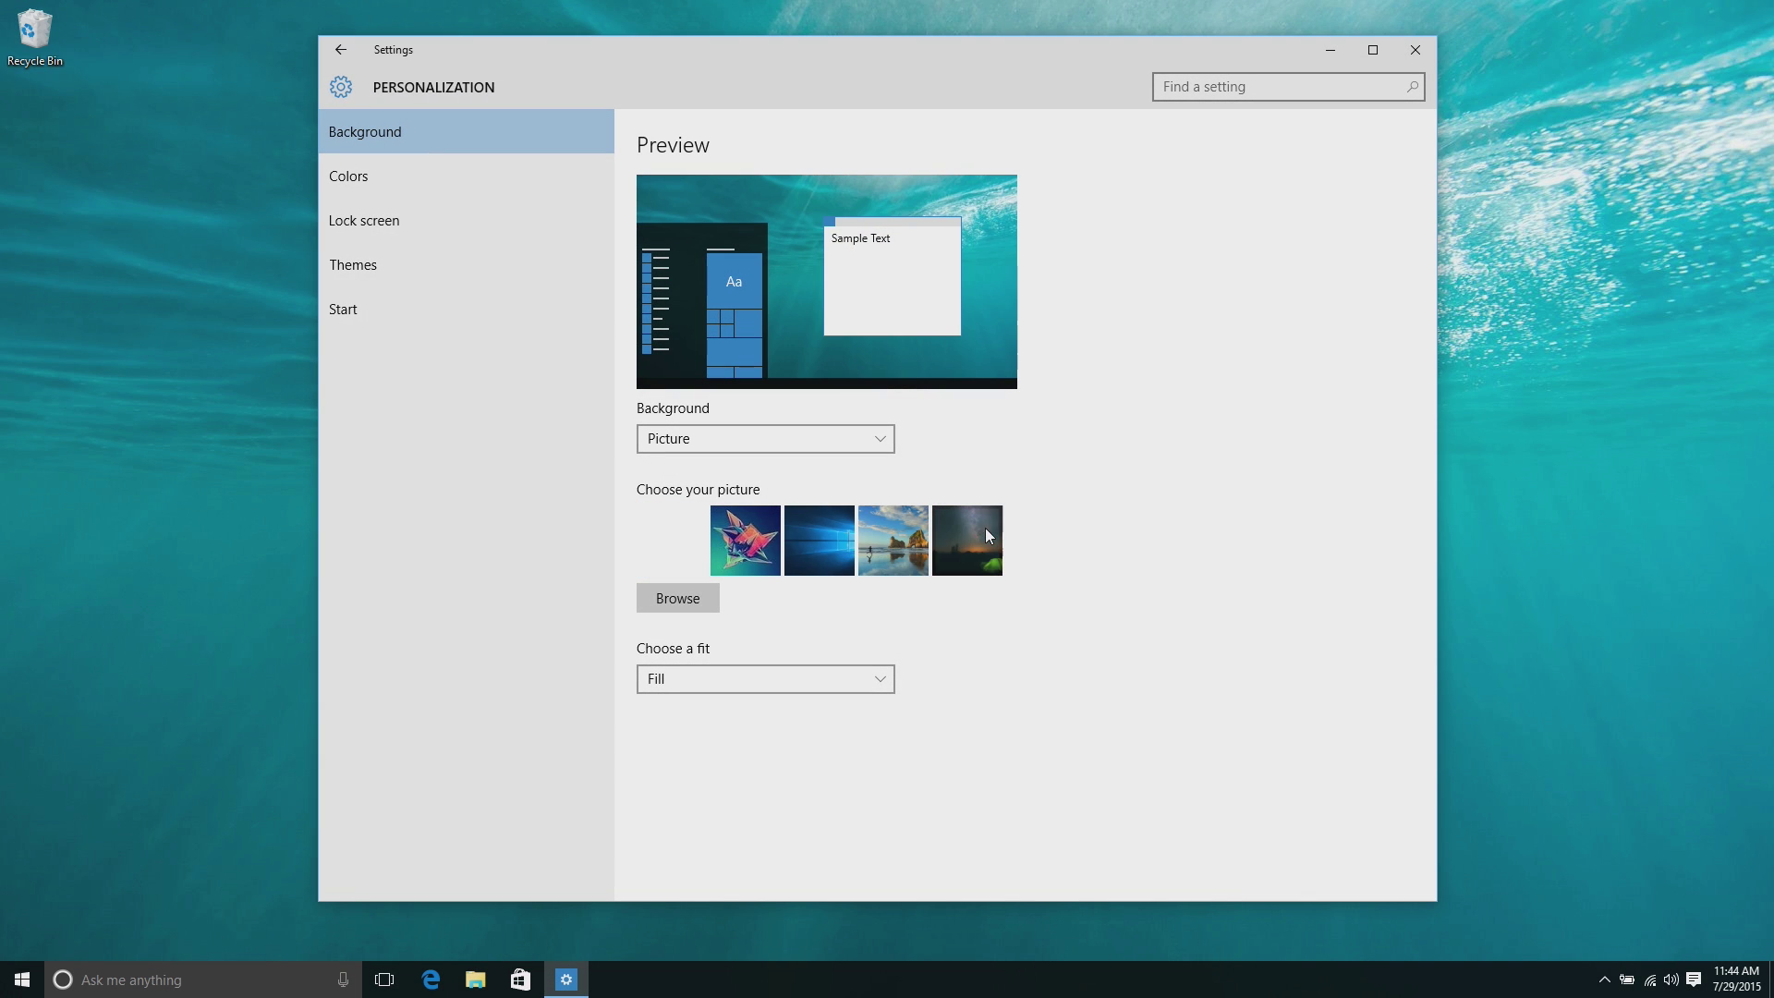
{"action": "left_click", "coordinate": [901, 535]}
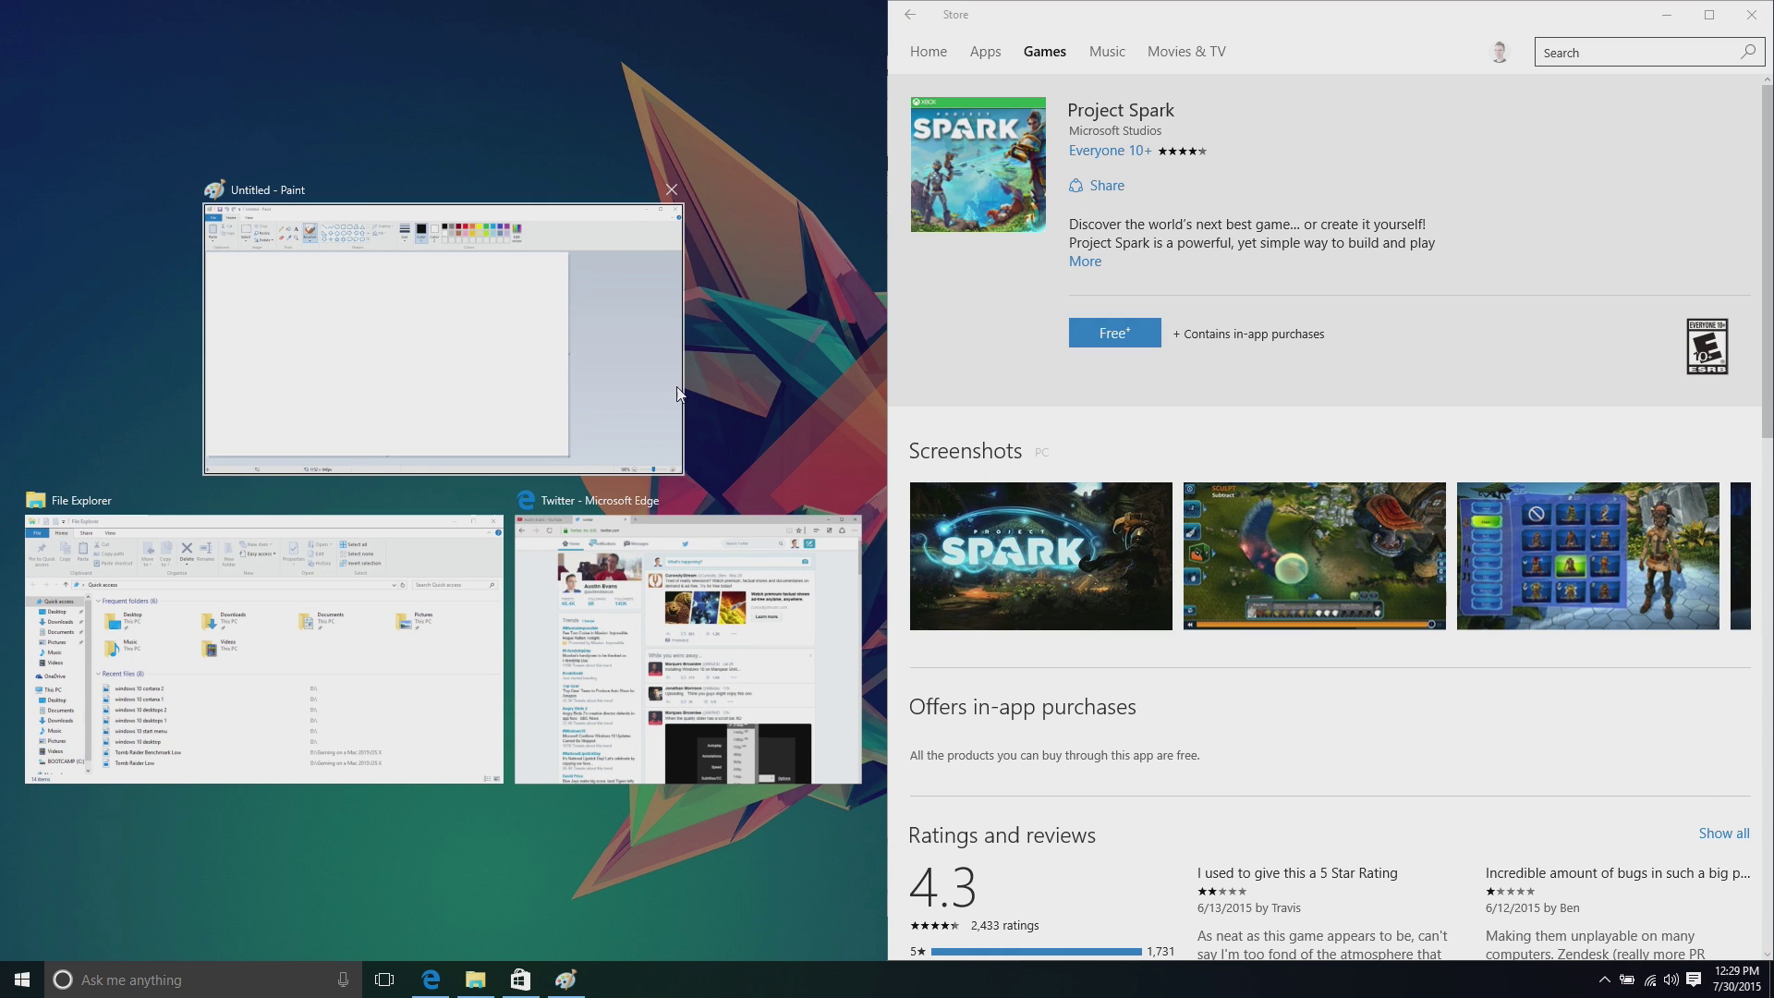
- Snap the Twitter Edge window beside the Store, then switch to Desktop 1 via Task View
{"action": "left_click", "coordinate": [655, 582]}
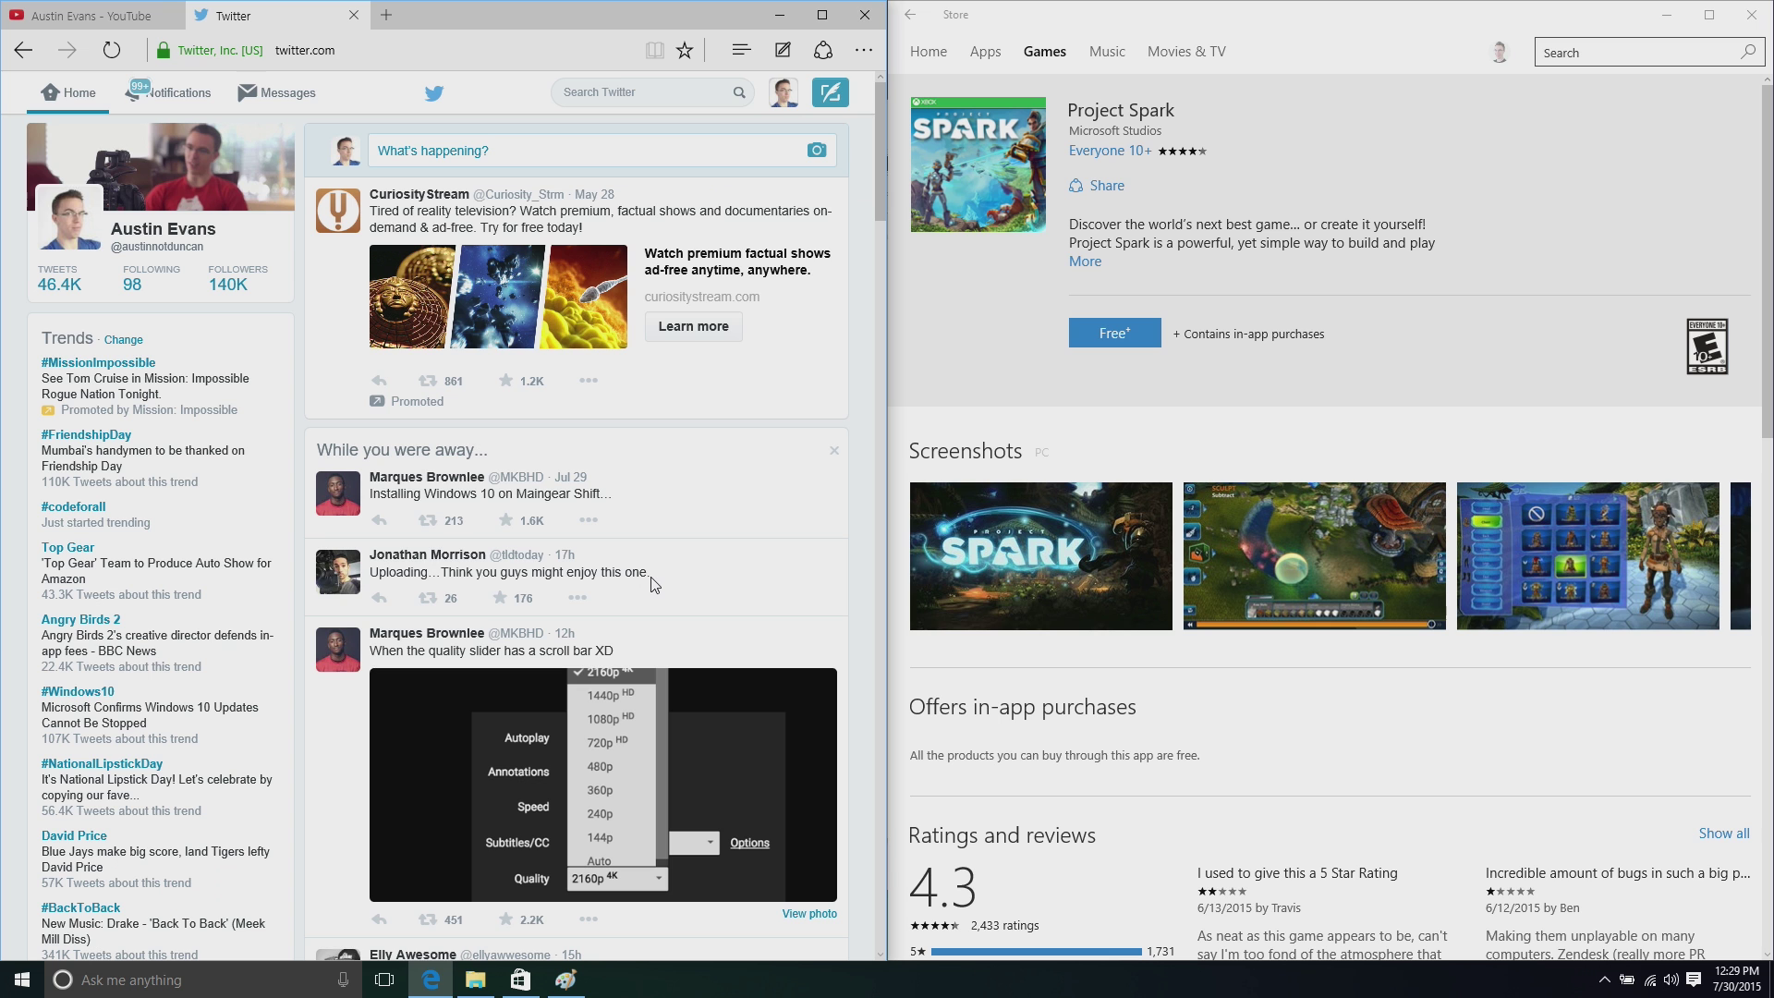
{"action": "scroll", "coordinate": [611, 499], "scroll_direction": "down", "scroll_amount": 3}
{"action": "scroll", "coordinate": [612, 499], "scroll_direction": "down", "scroll_amount": 3}
{"action": "scroll", "coordinate": [611, 499], "scroll_direction": "down", "scroll_amount": 4}
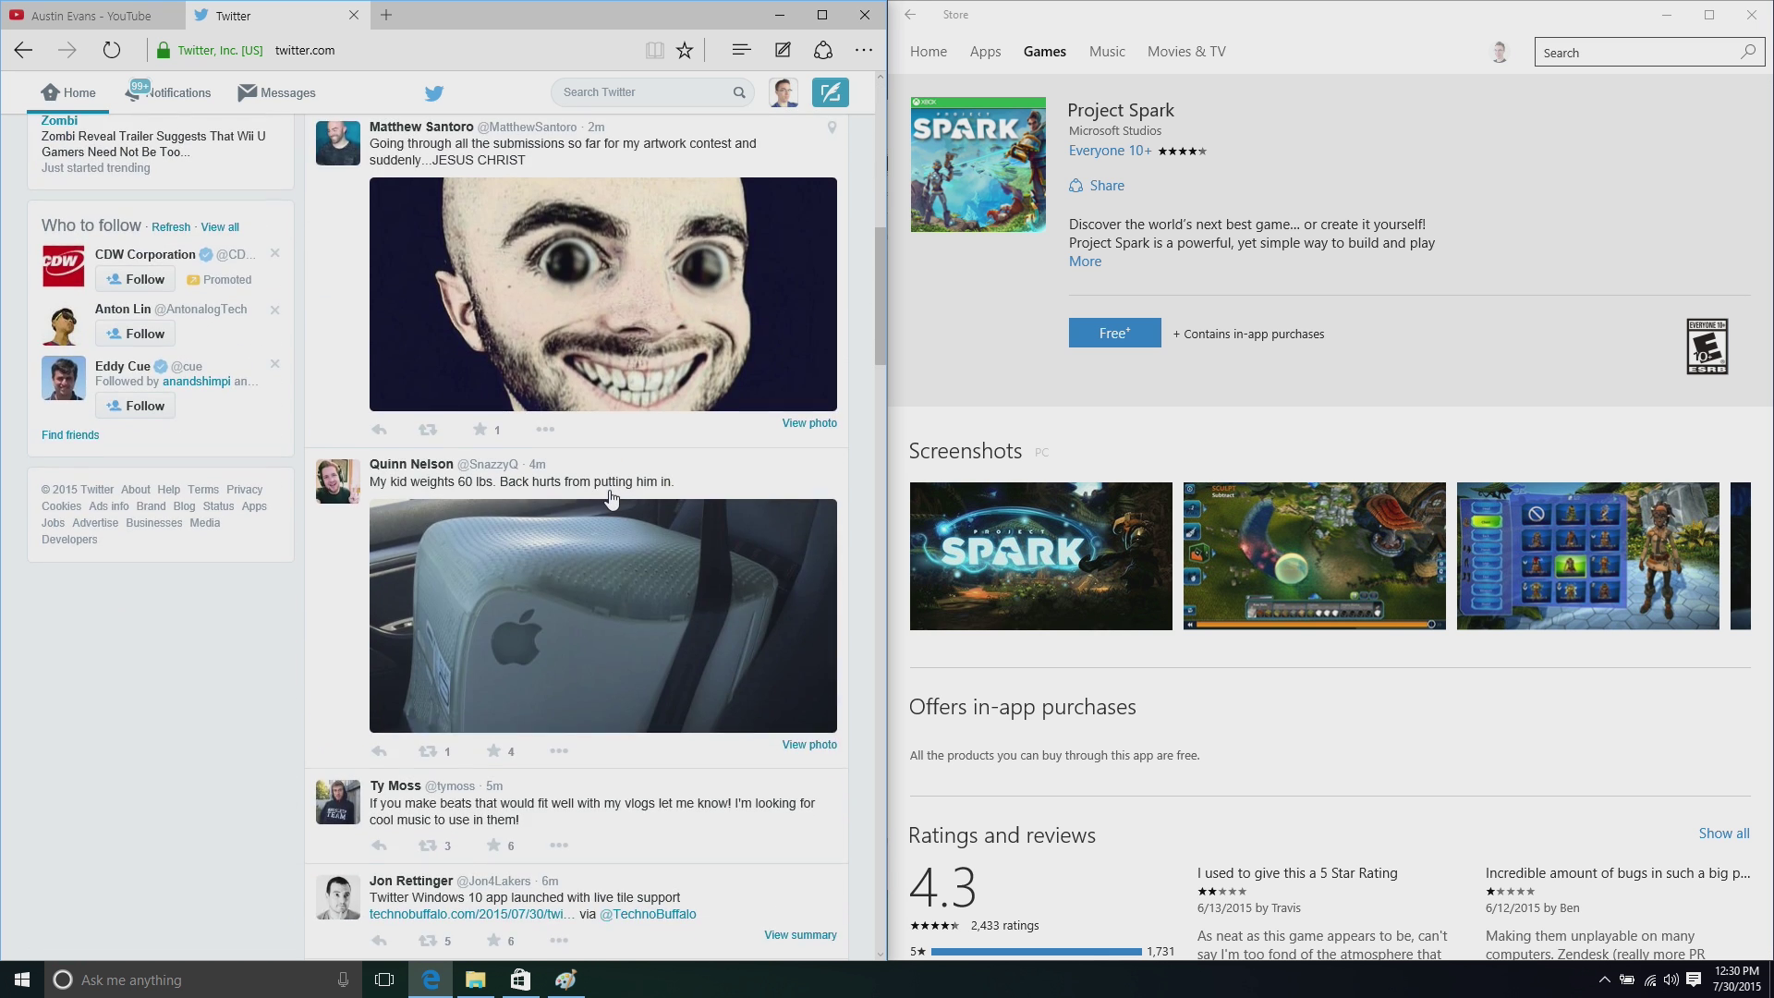
{"action": "scroll", "coordinate": [611, 499], "scroll_direction": "down", "scroll_amount": 3}
{"action": "scroll", "coordinate": [612, 499], "scroll_direction": "down", "scroll_amount": 2}
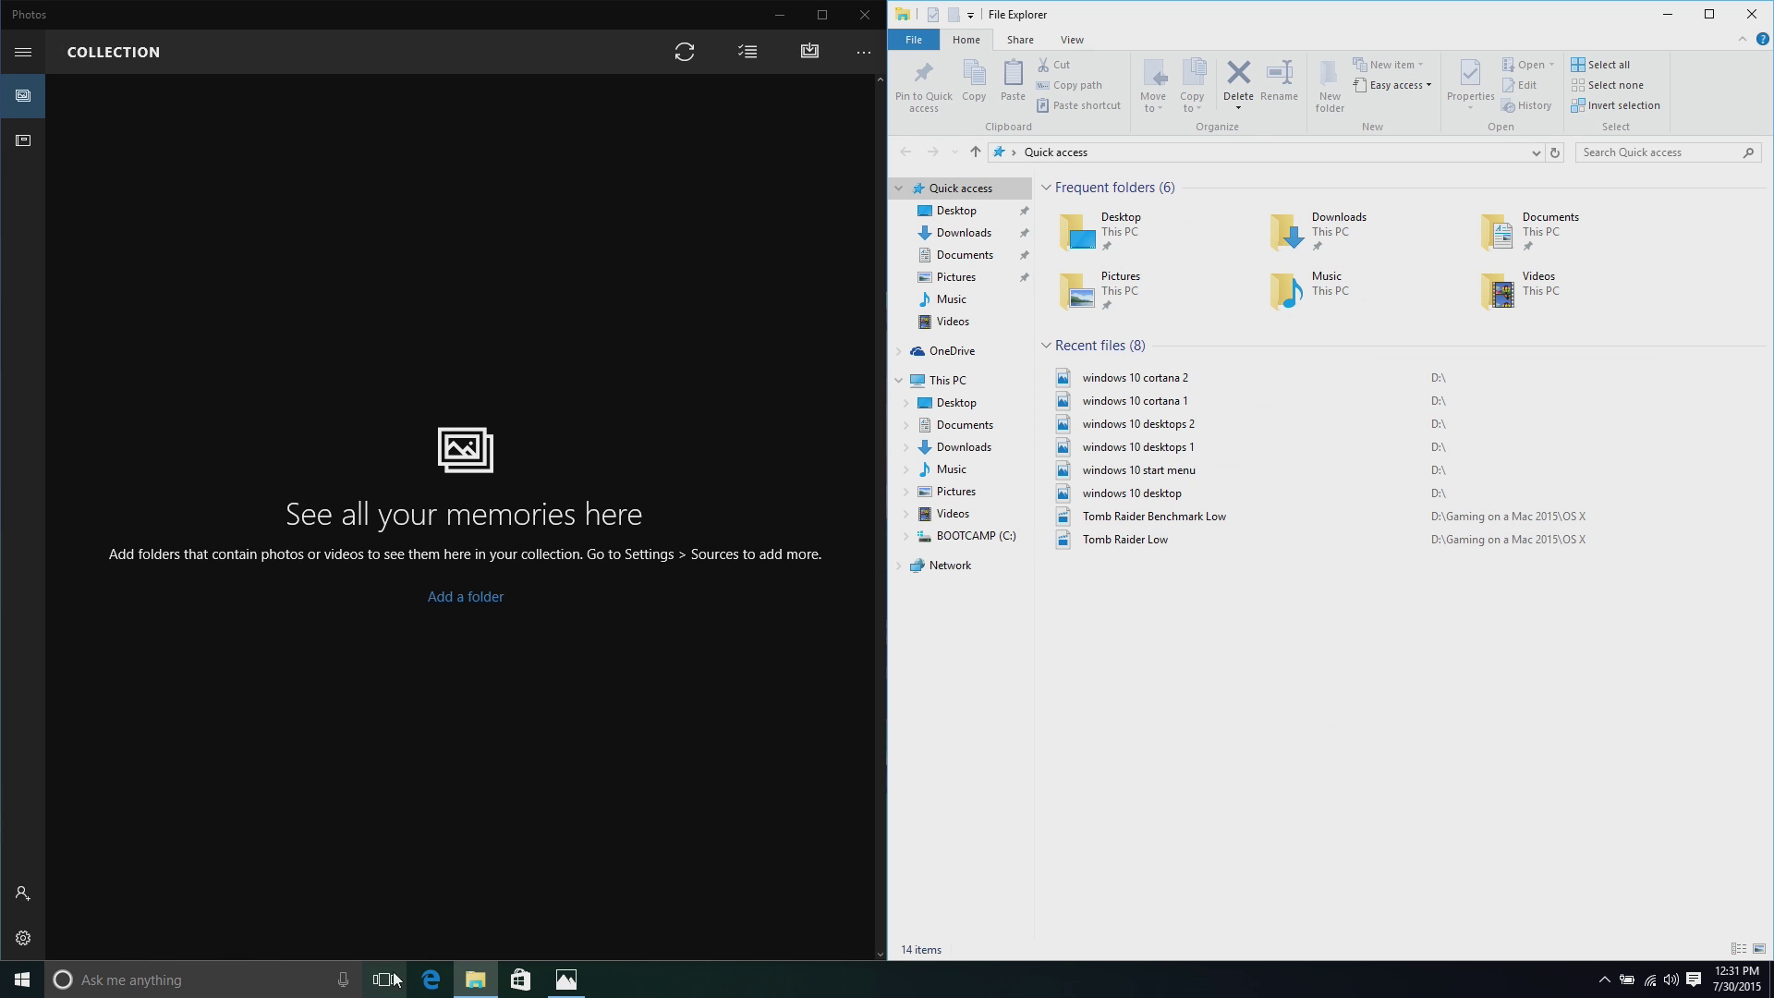
{"action": "left_click", "coordinate": [385, 979]}
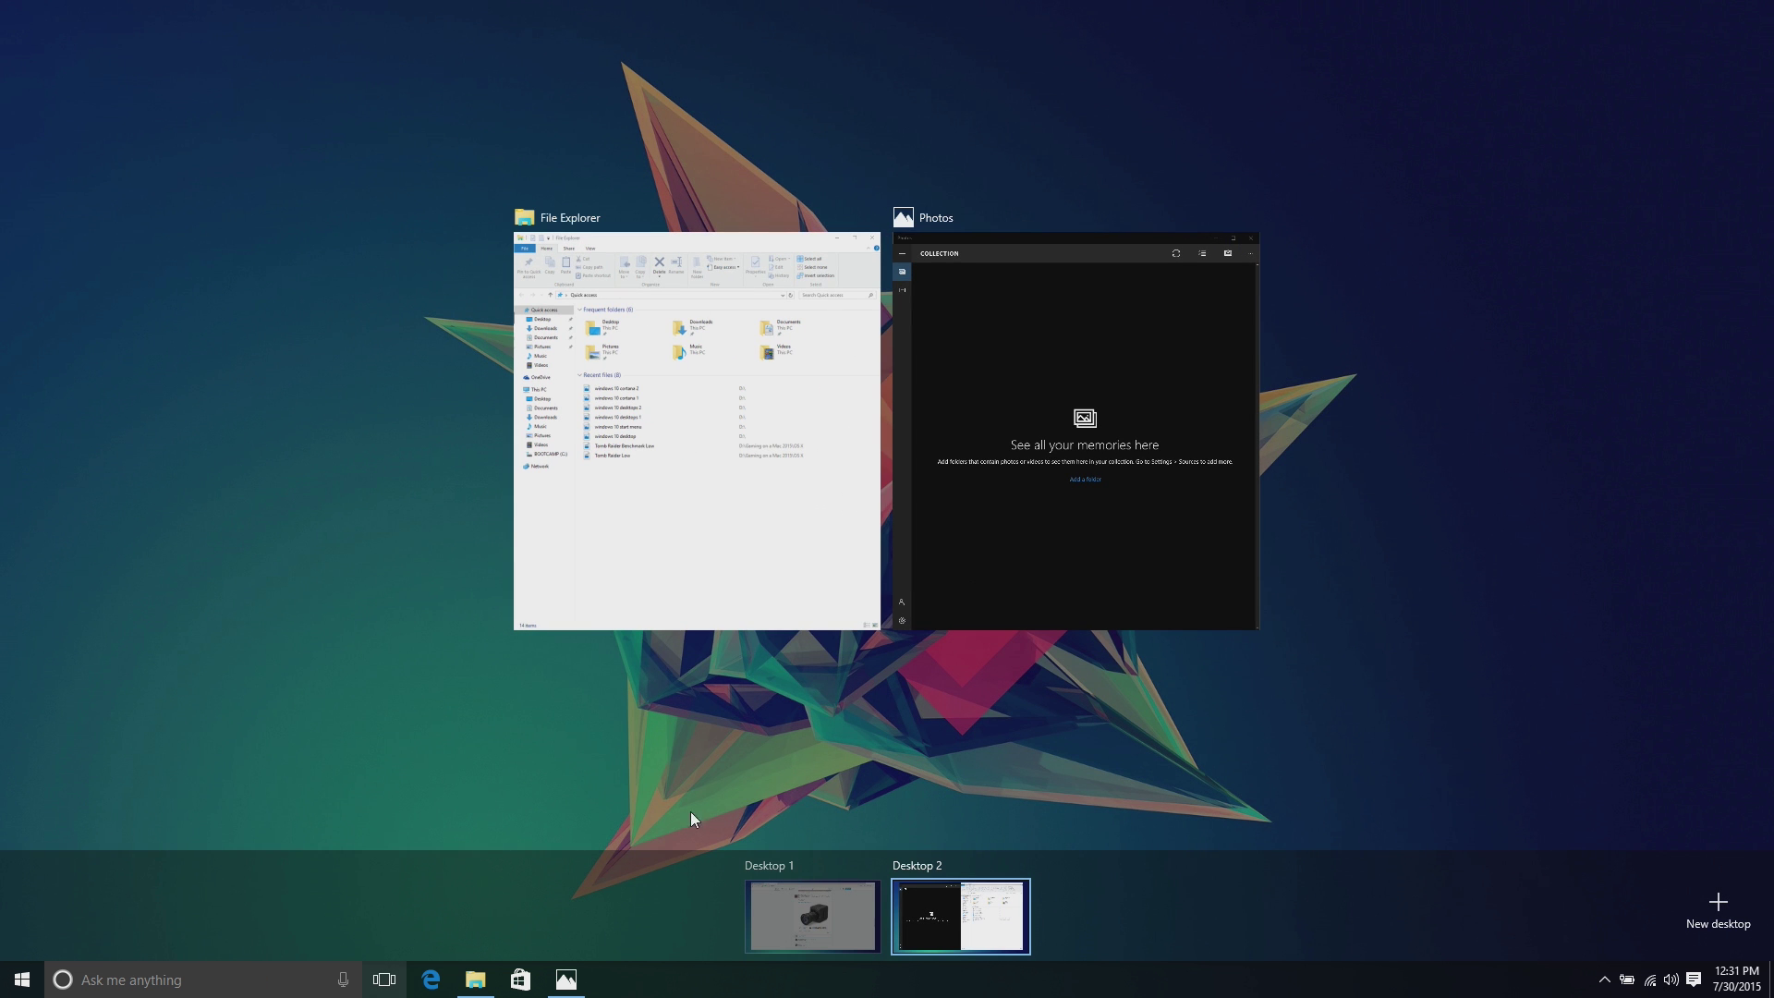
{"action": "left_click", "coordinate": [843, 901]}
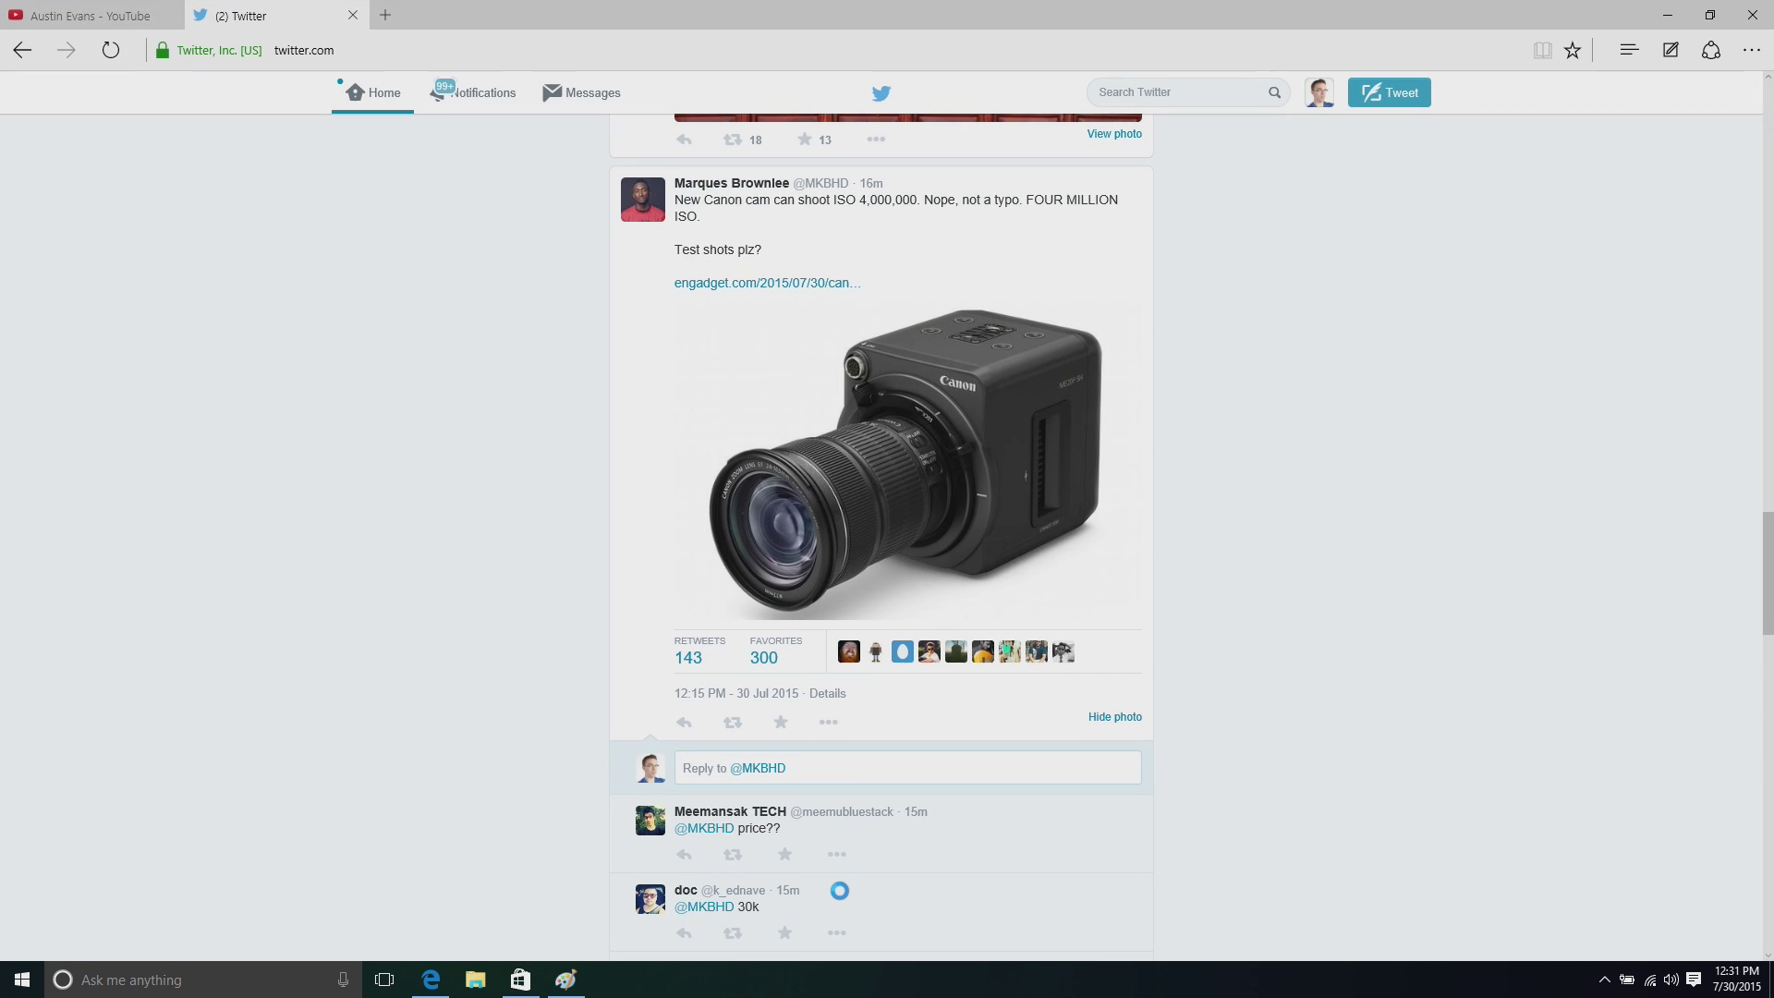
{"action": "left_click", "coordinate": [385, 980]}
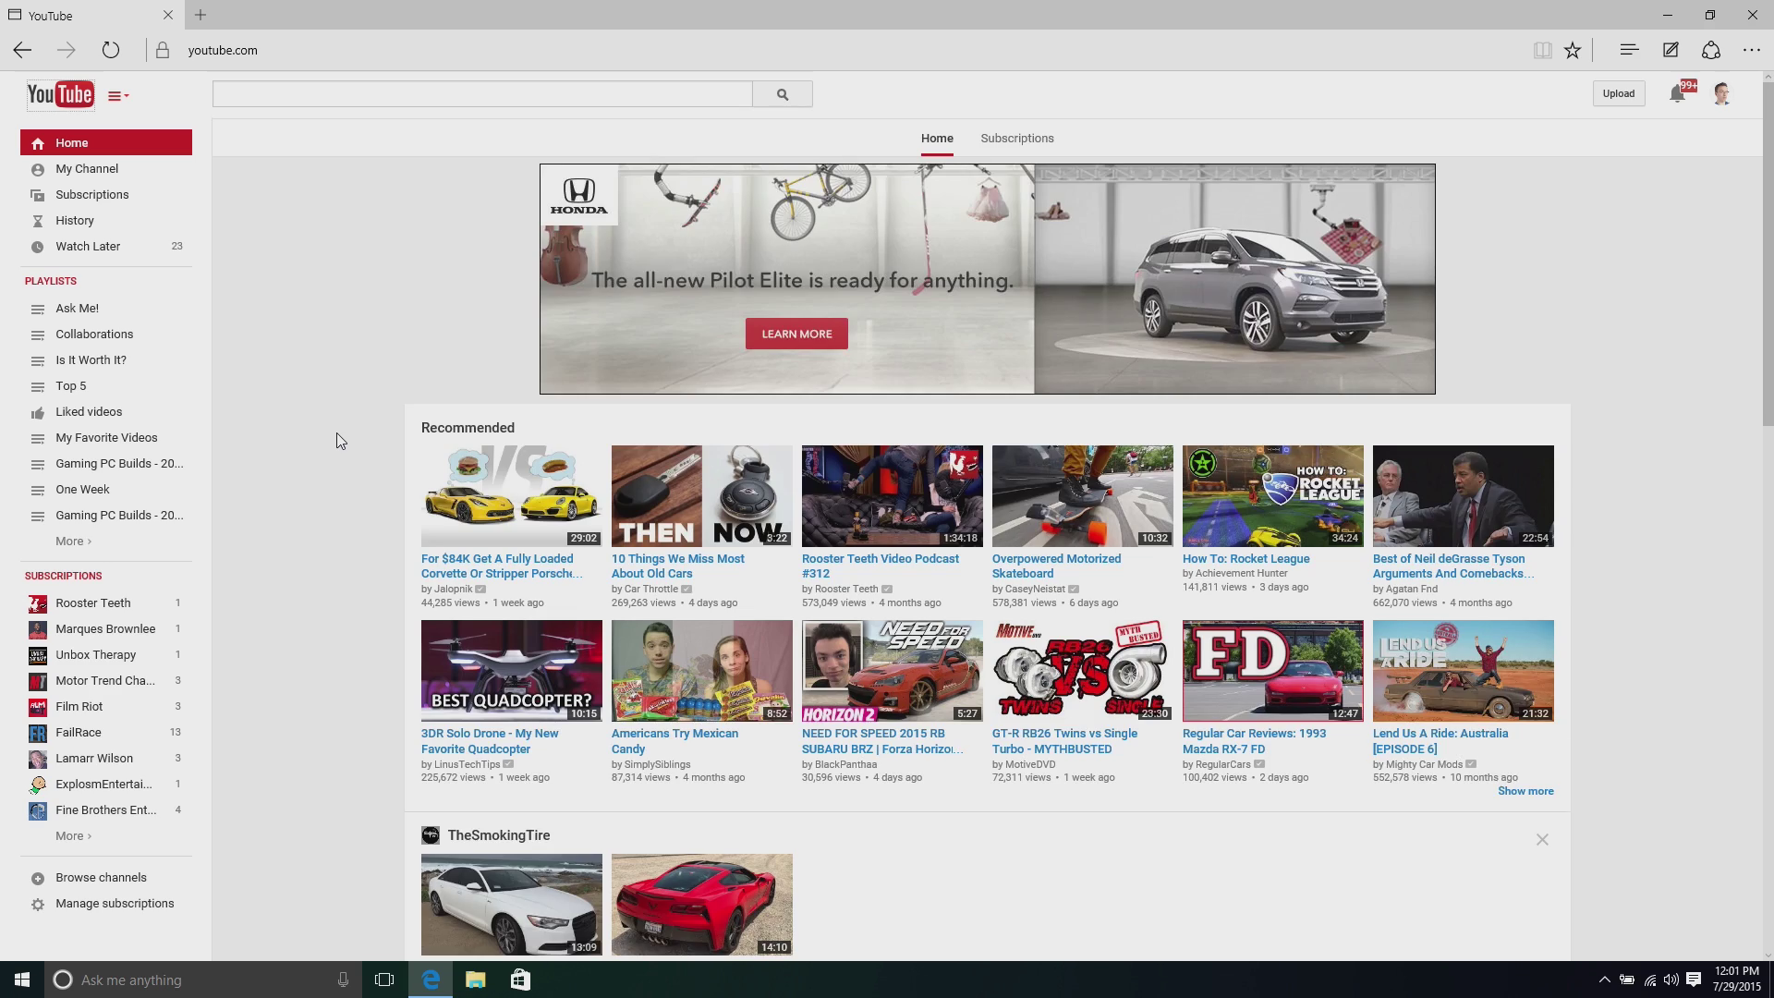
{"action": "scroll", "coordinate": [337, 432], "scroll_direction": "down", "scroll_amount": 5}
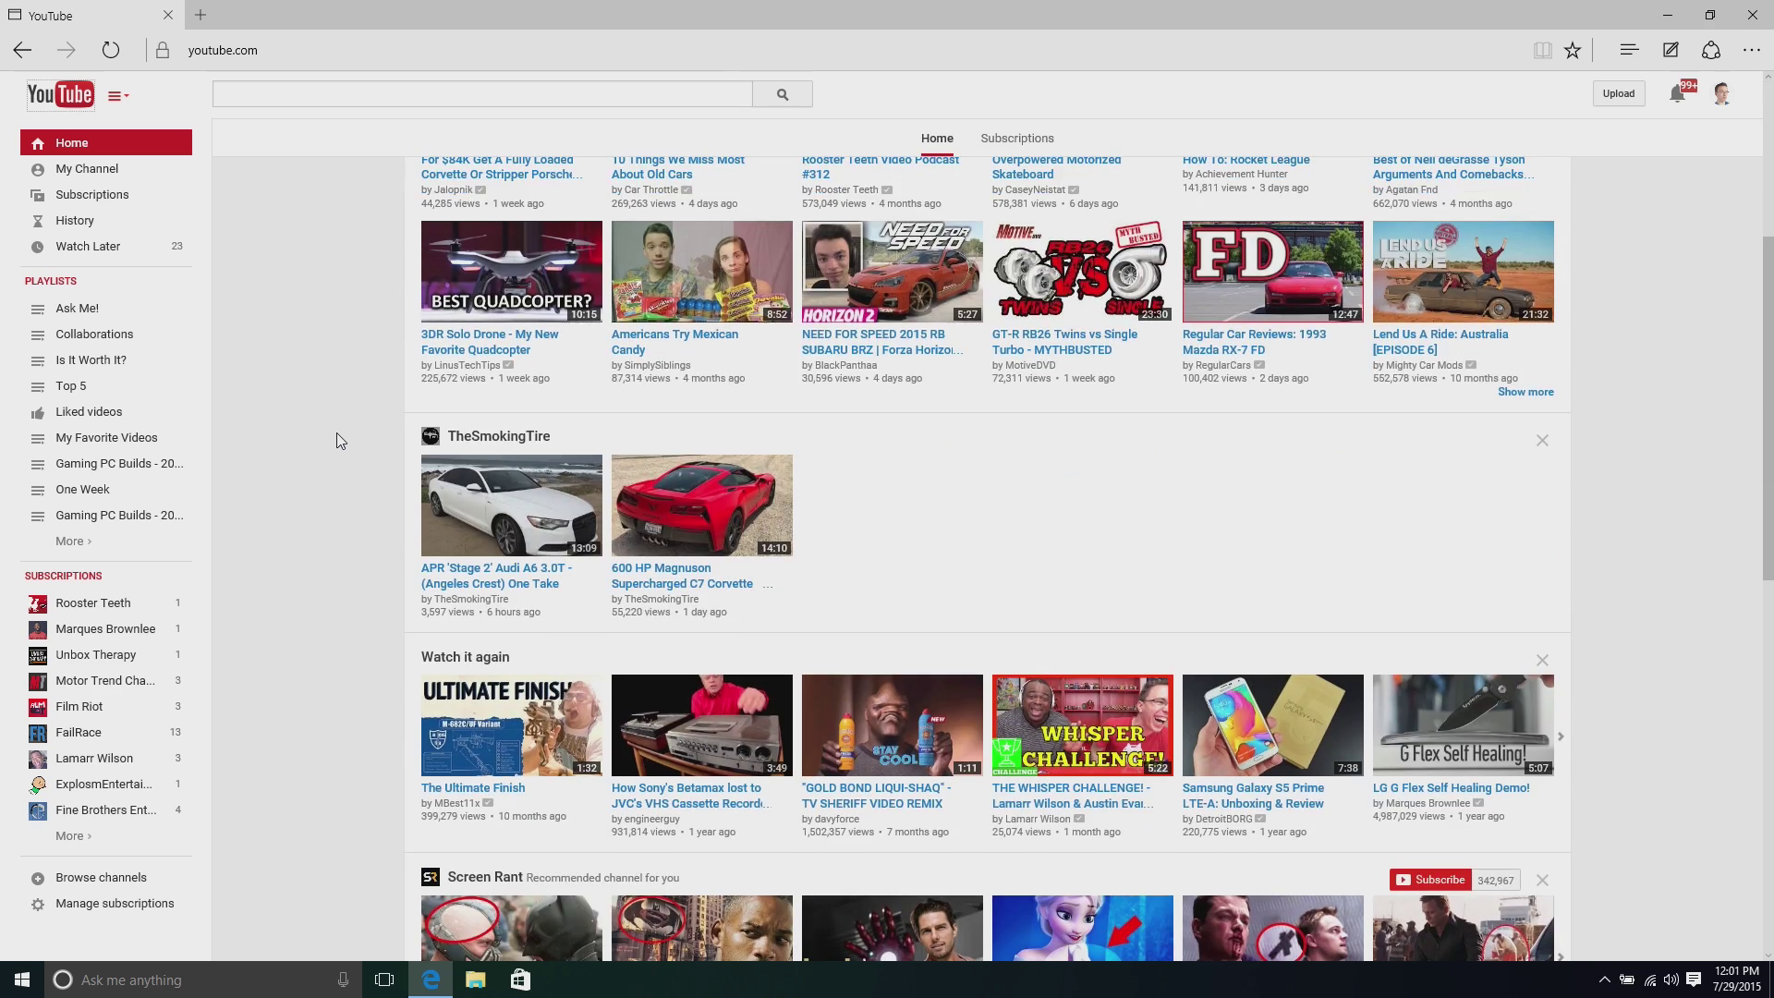
{"action": "scroll", "coordinate": [337, 433], "scroll_direction": "down", "scroll_amount": 3}
{"action": "scroll", "coordinate": [337, 433], "scroll_direction": "up", "scroll_amount": 8}
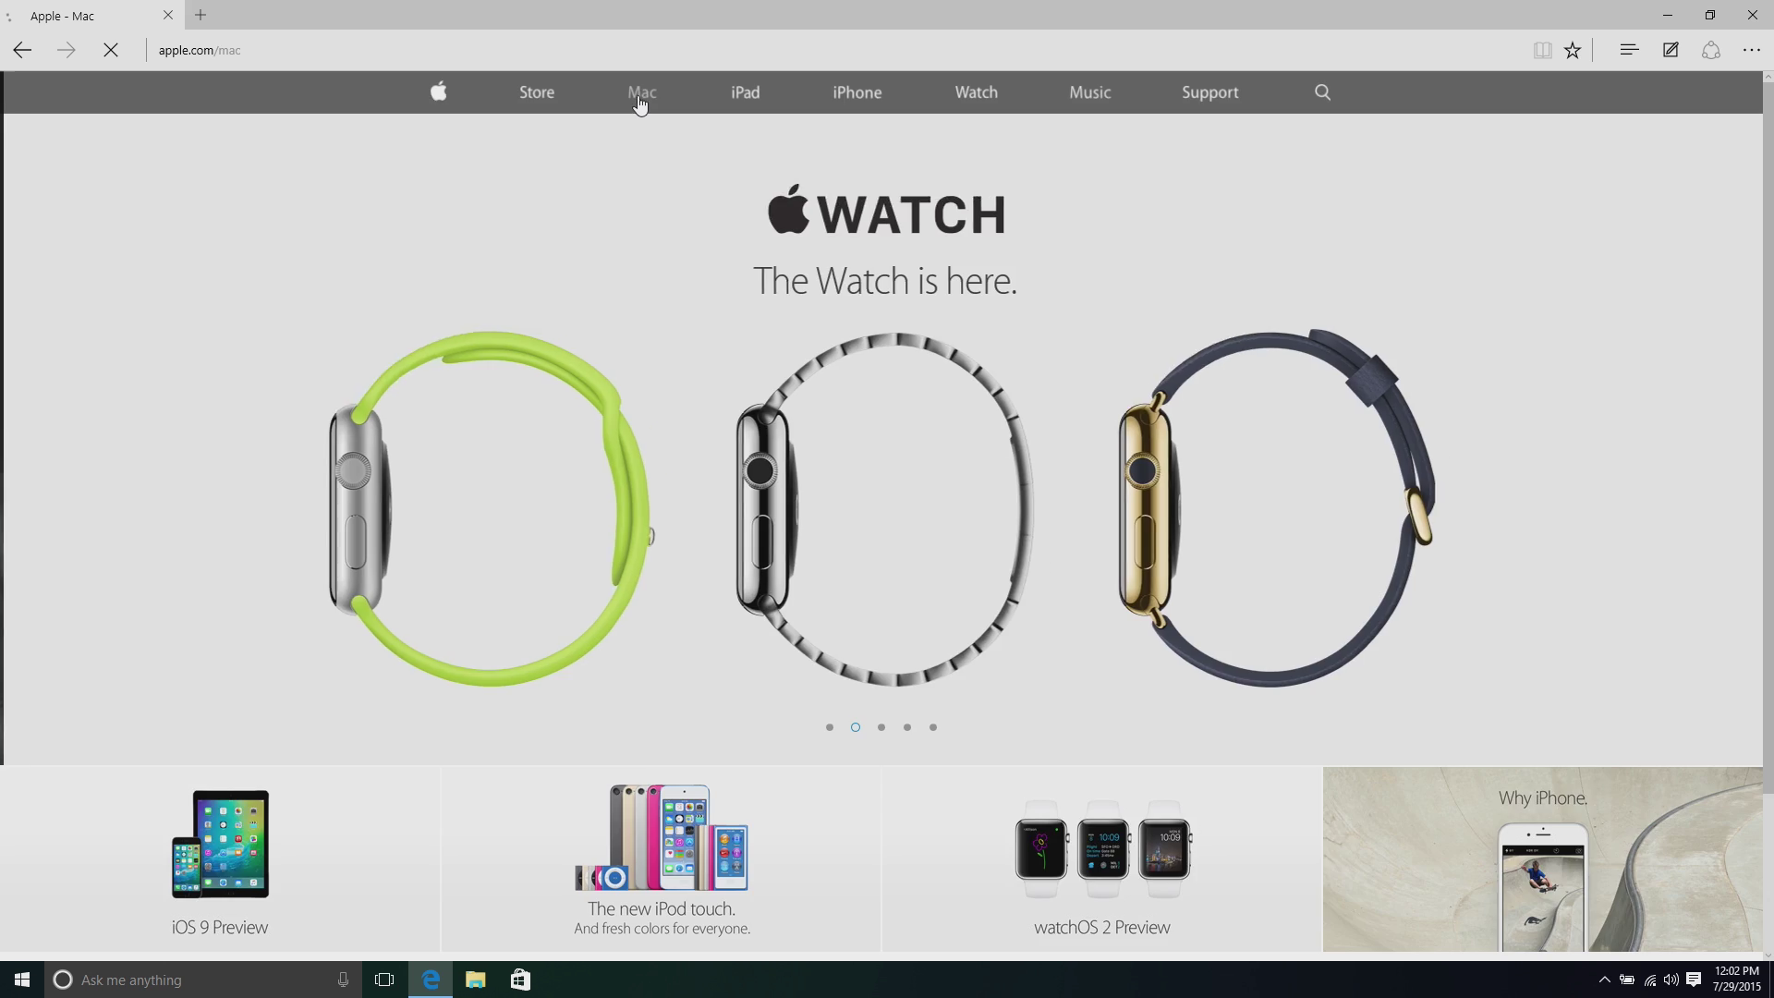
{"action": "left_click", "coordinate": [641, 95]}
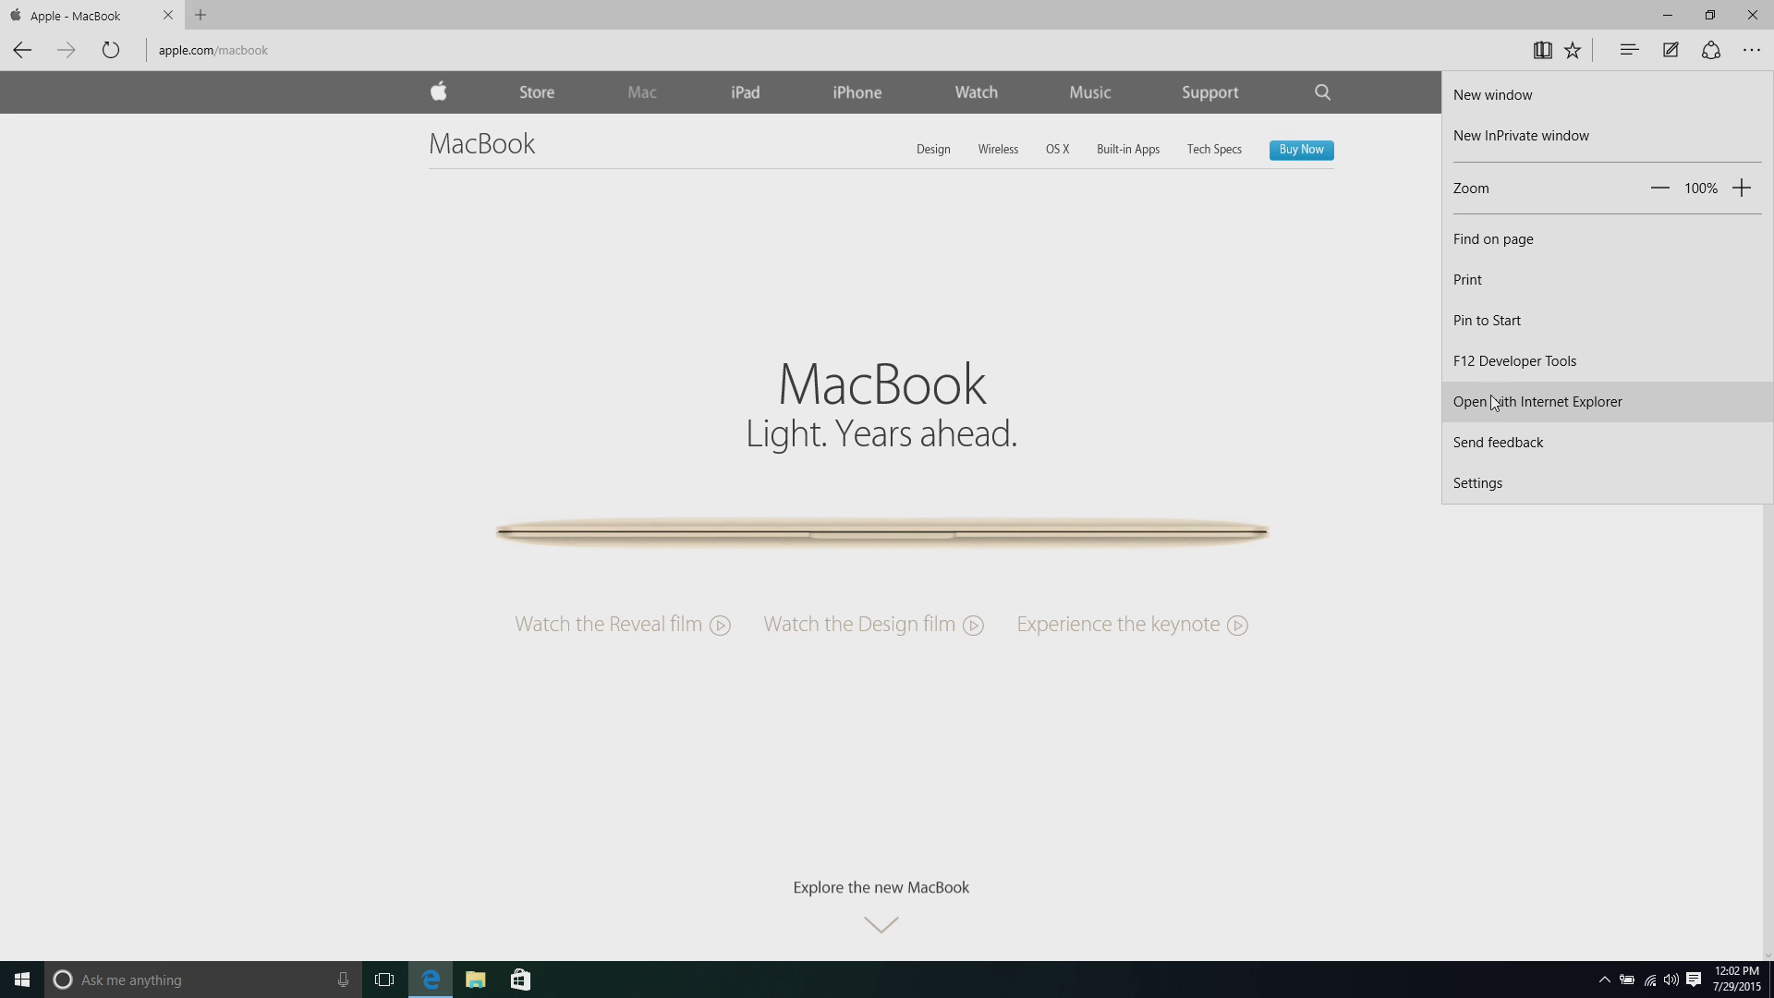
{"action": "left_click", "coordinate": [1553, 412]}
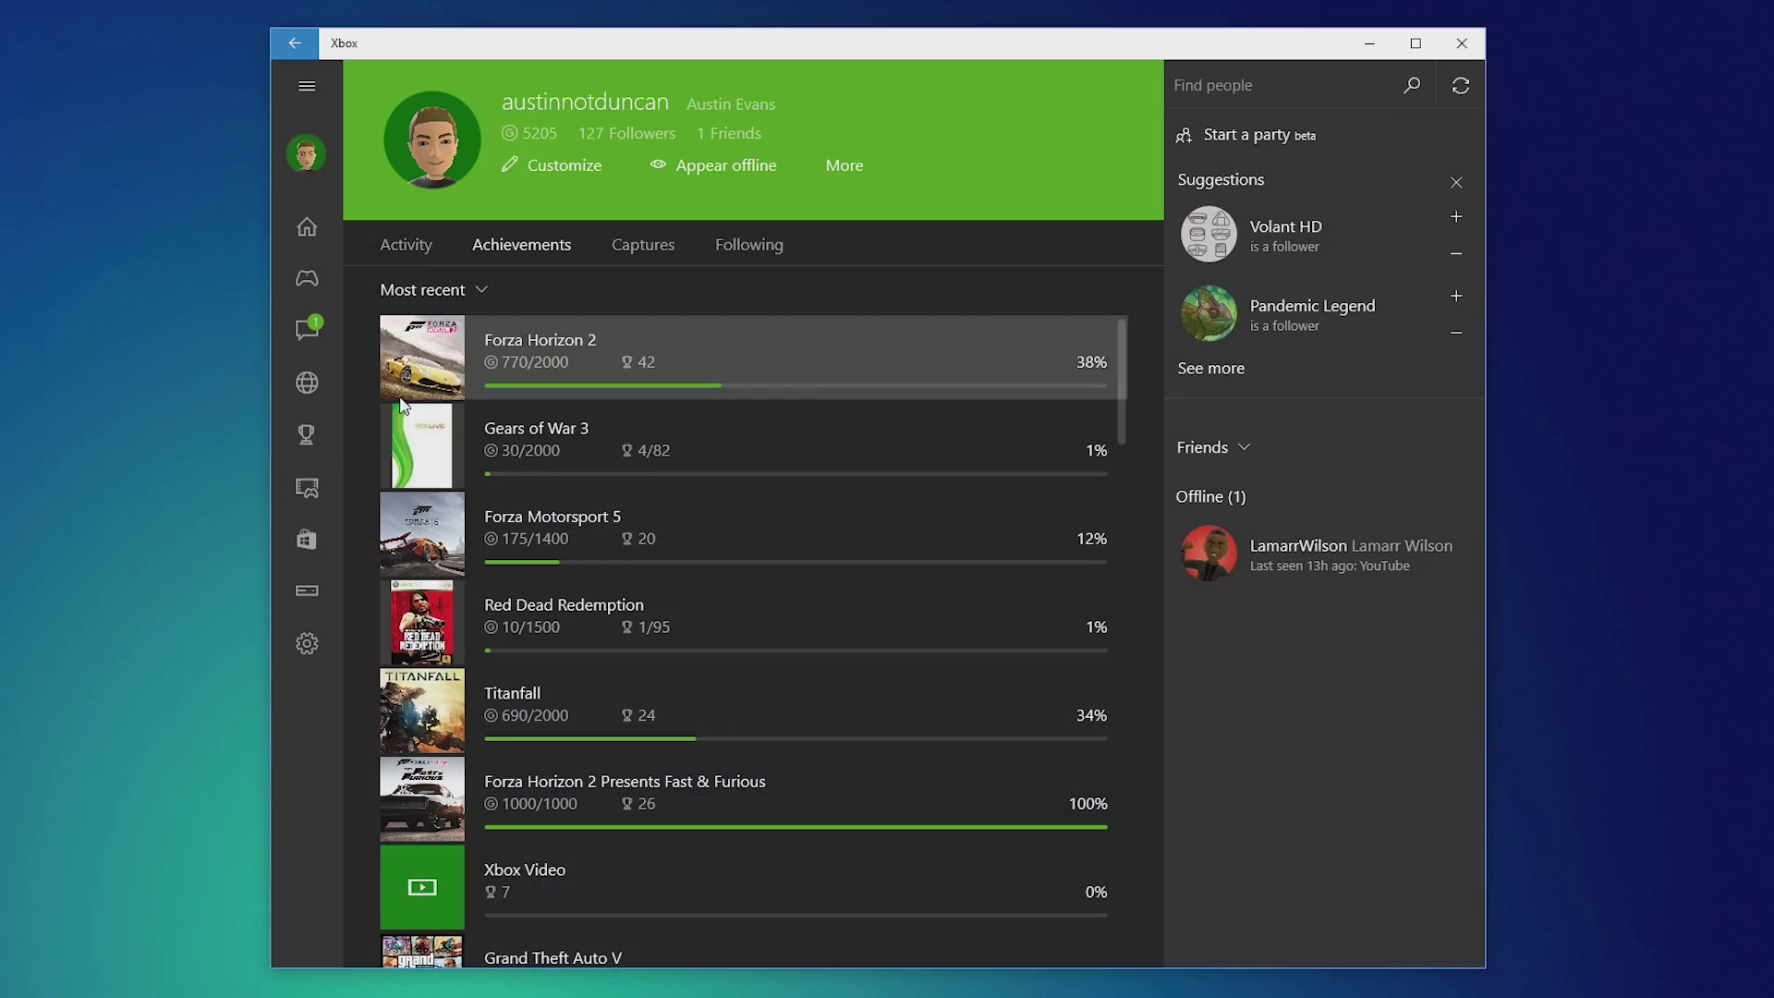
- Open the Forza Horizon 2 hub and clear the Start menu off the Xbox One stream
{"action": "left_click", "coordinate": [408, 388]}
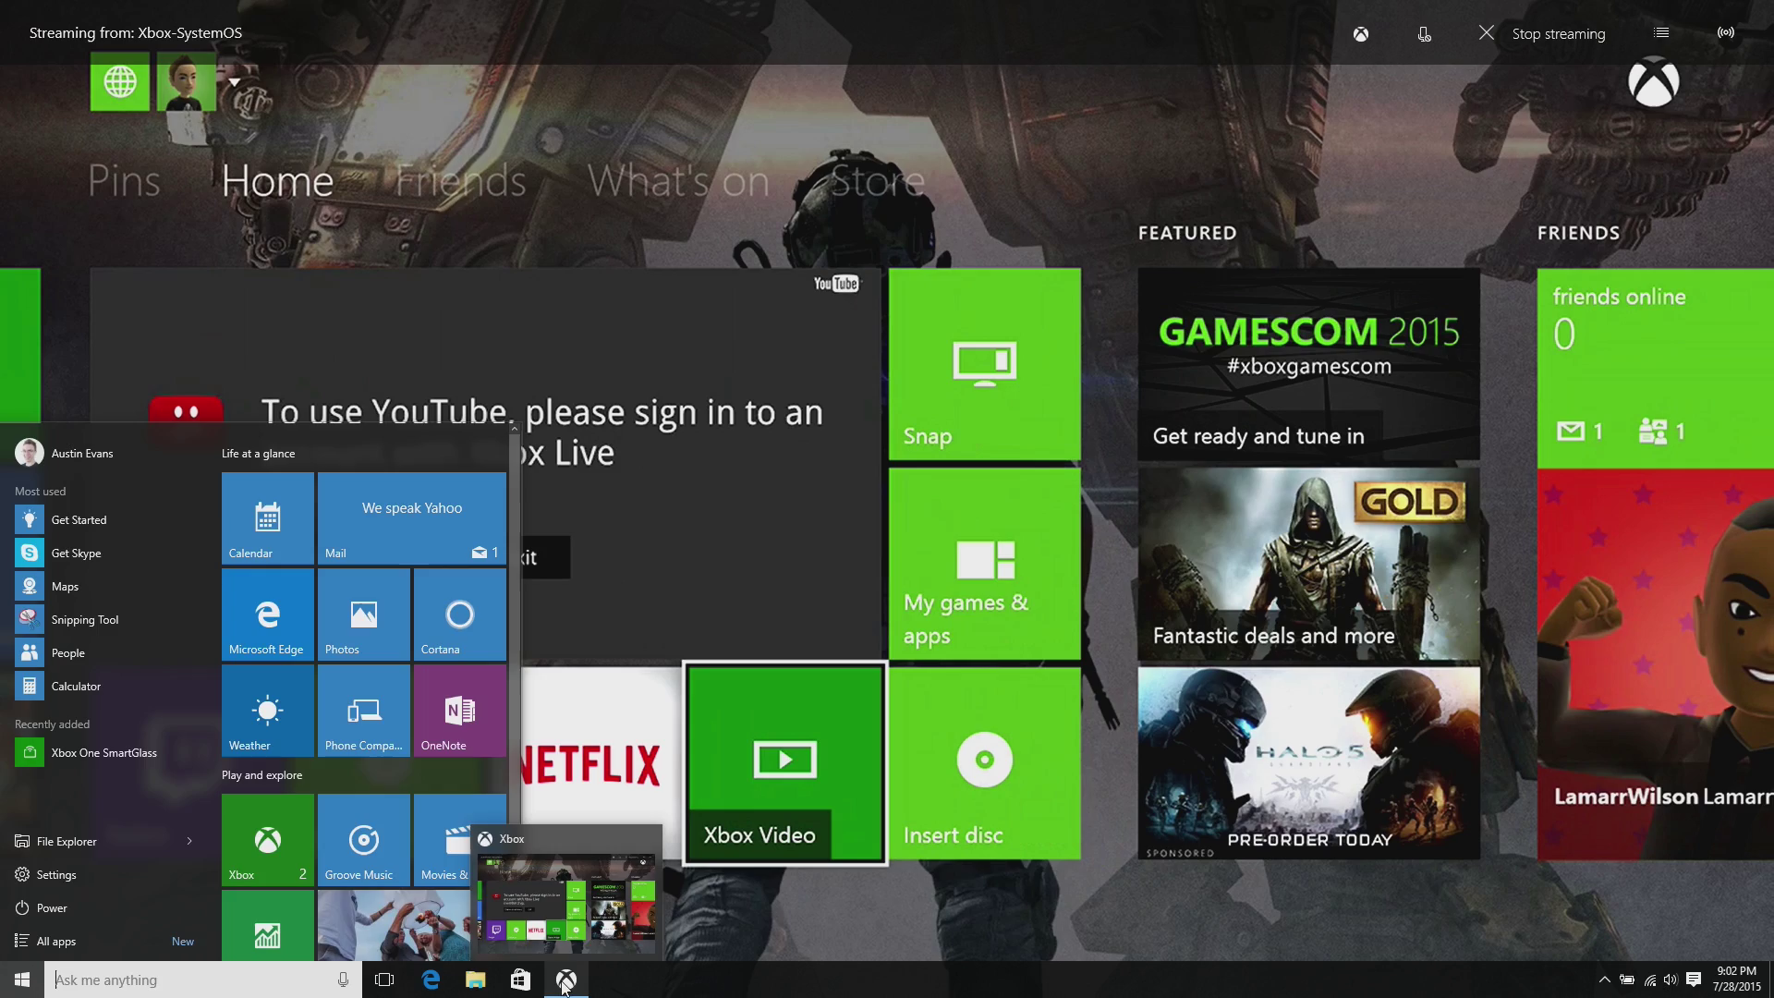
{"action": "left_click", "coordinate": [600, 887]}
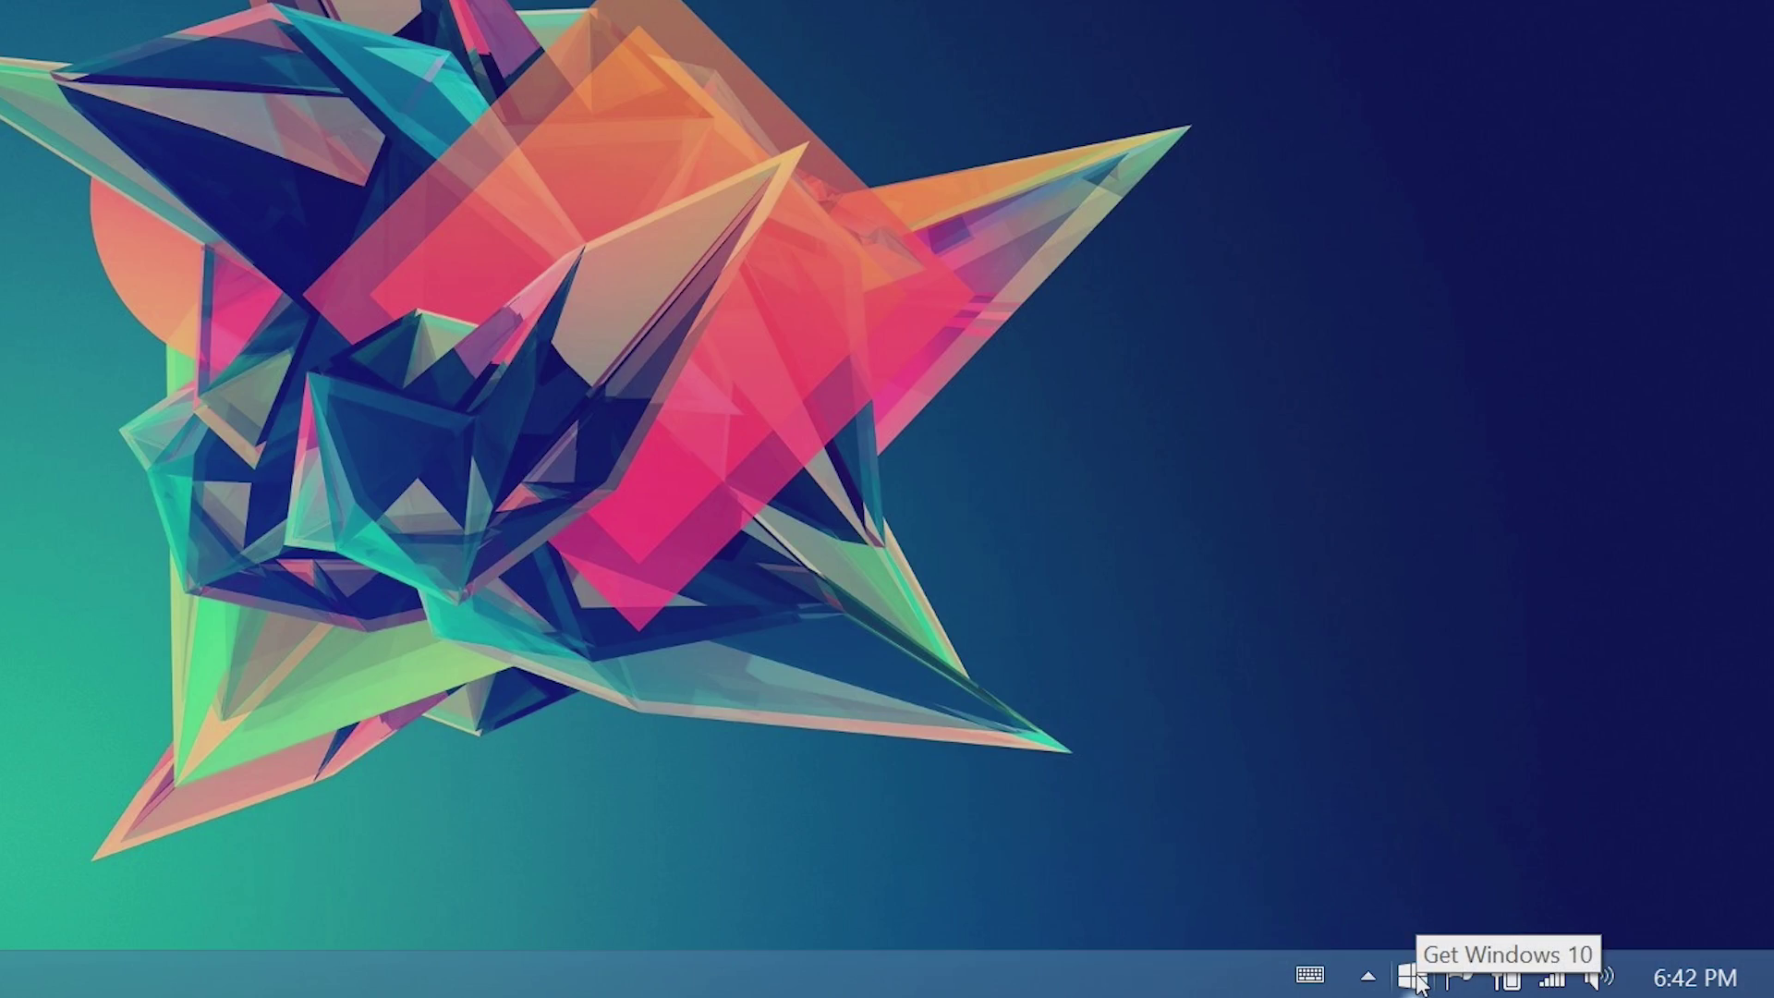
- Launch the Get Windows 10 upgrade app and move the iTunes window to the lower left
{"action": "left_click", "coordinate": [1417, 979]}
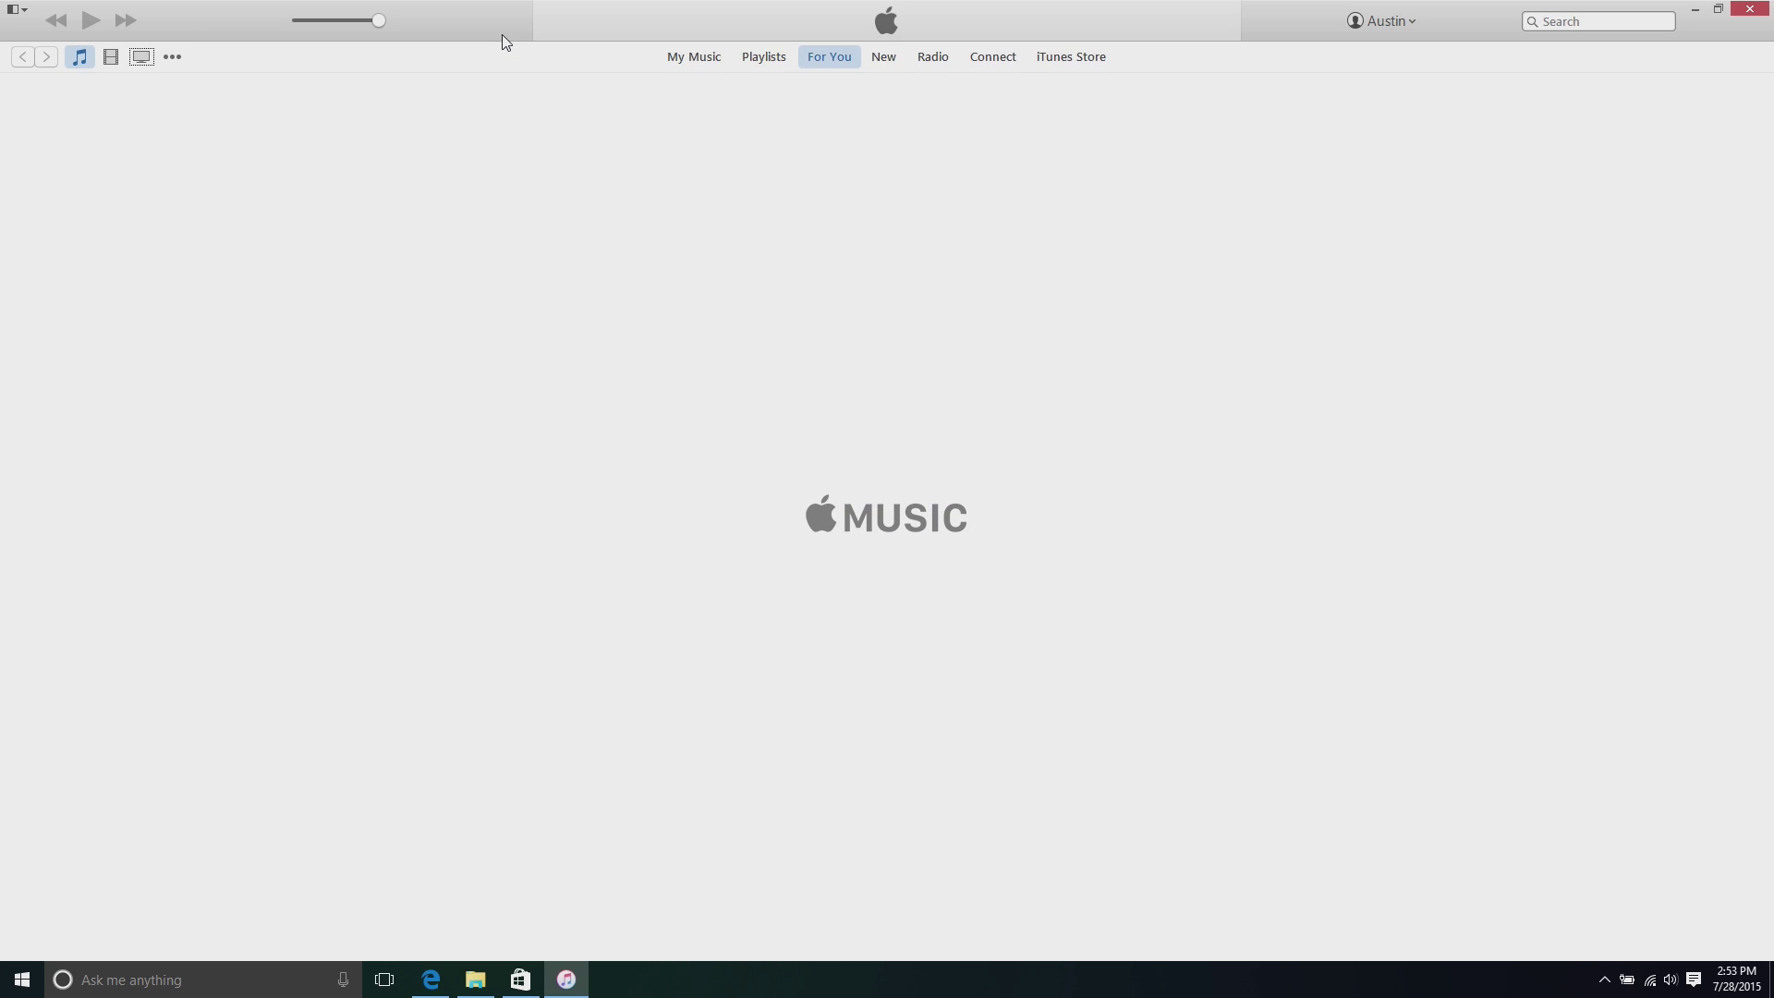
{"action": "left_click_drag", "start_coordinate": [502, 35], "coordinate": [3, 258]}
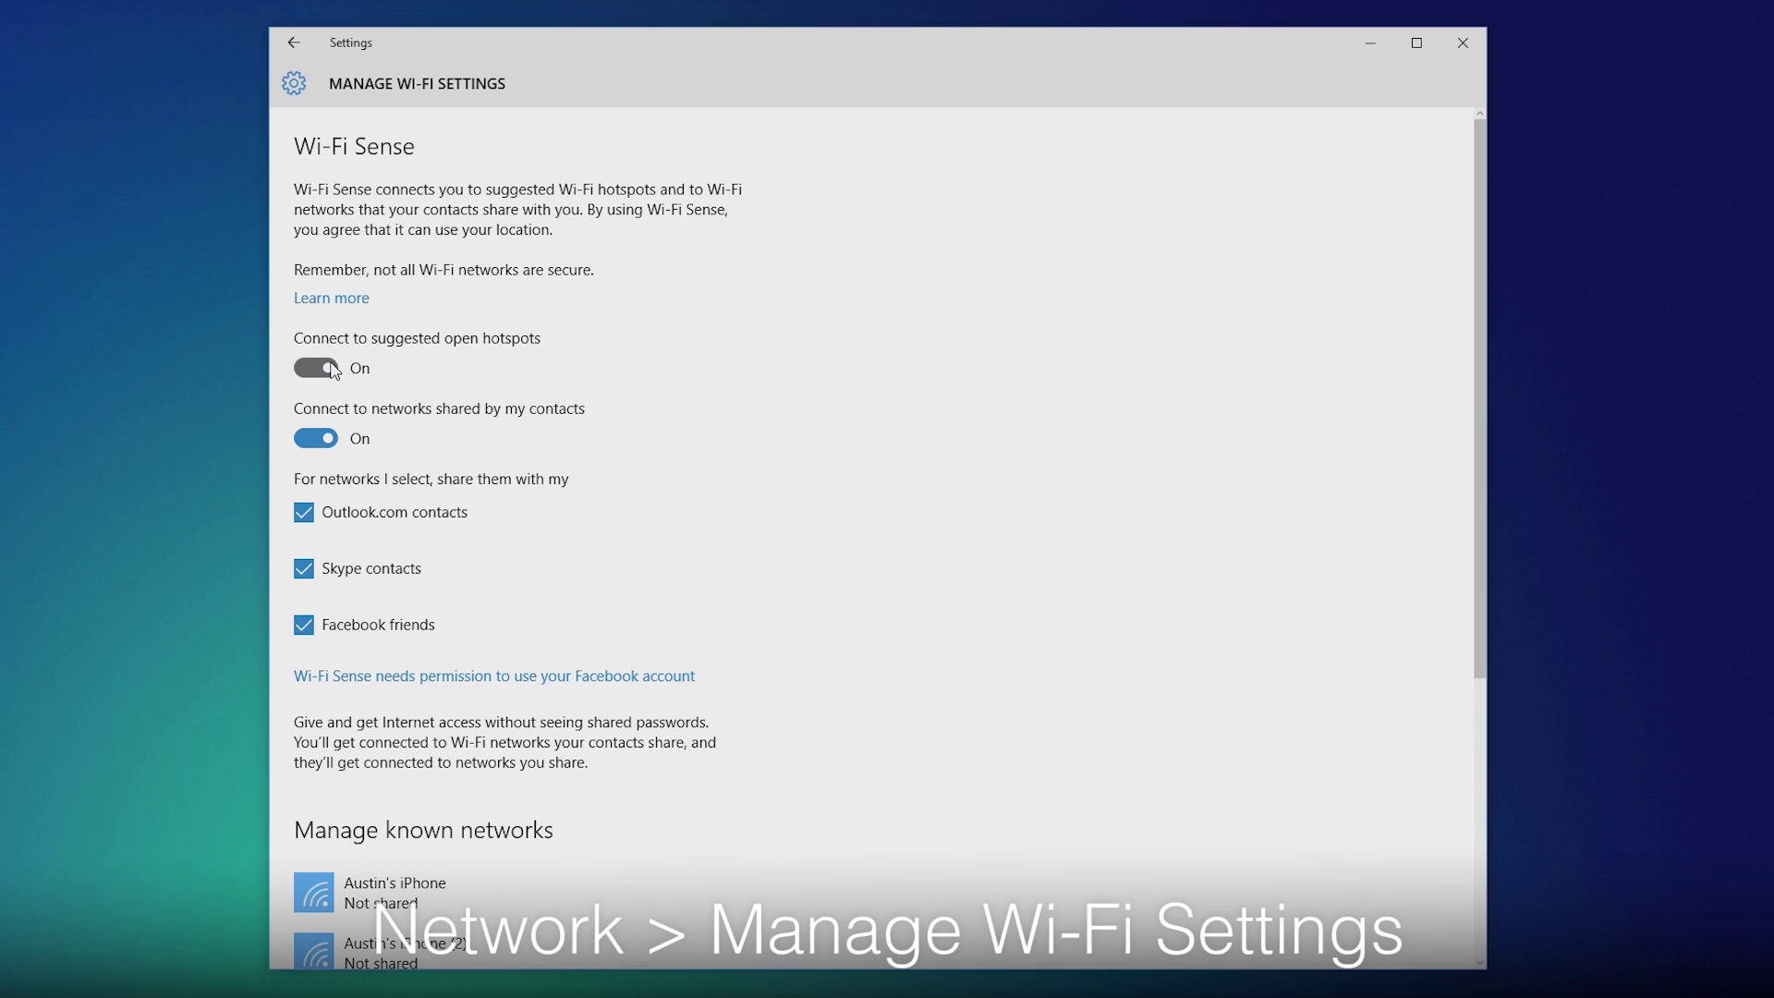
- Turn off Wi-Fi Sense's option to connect to networks shared by contacts
{"action": "left_click", "coordinate": [328, 439]}
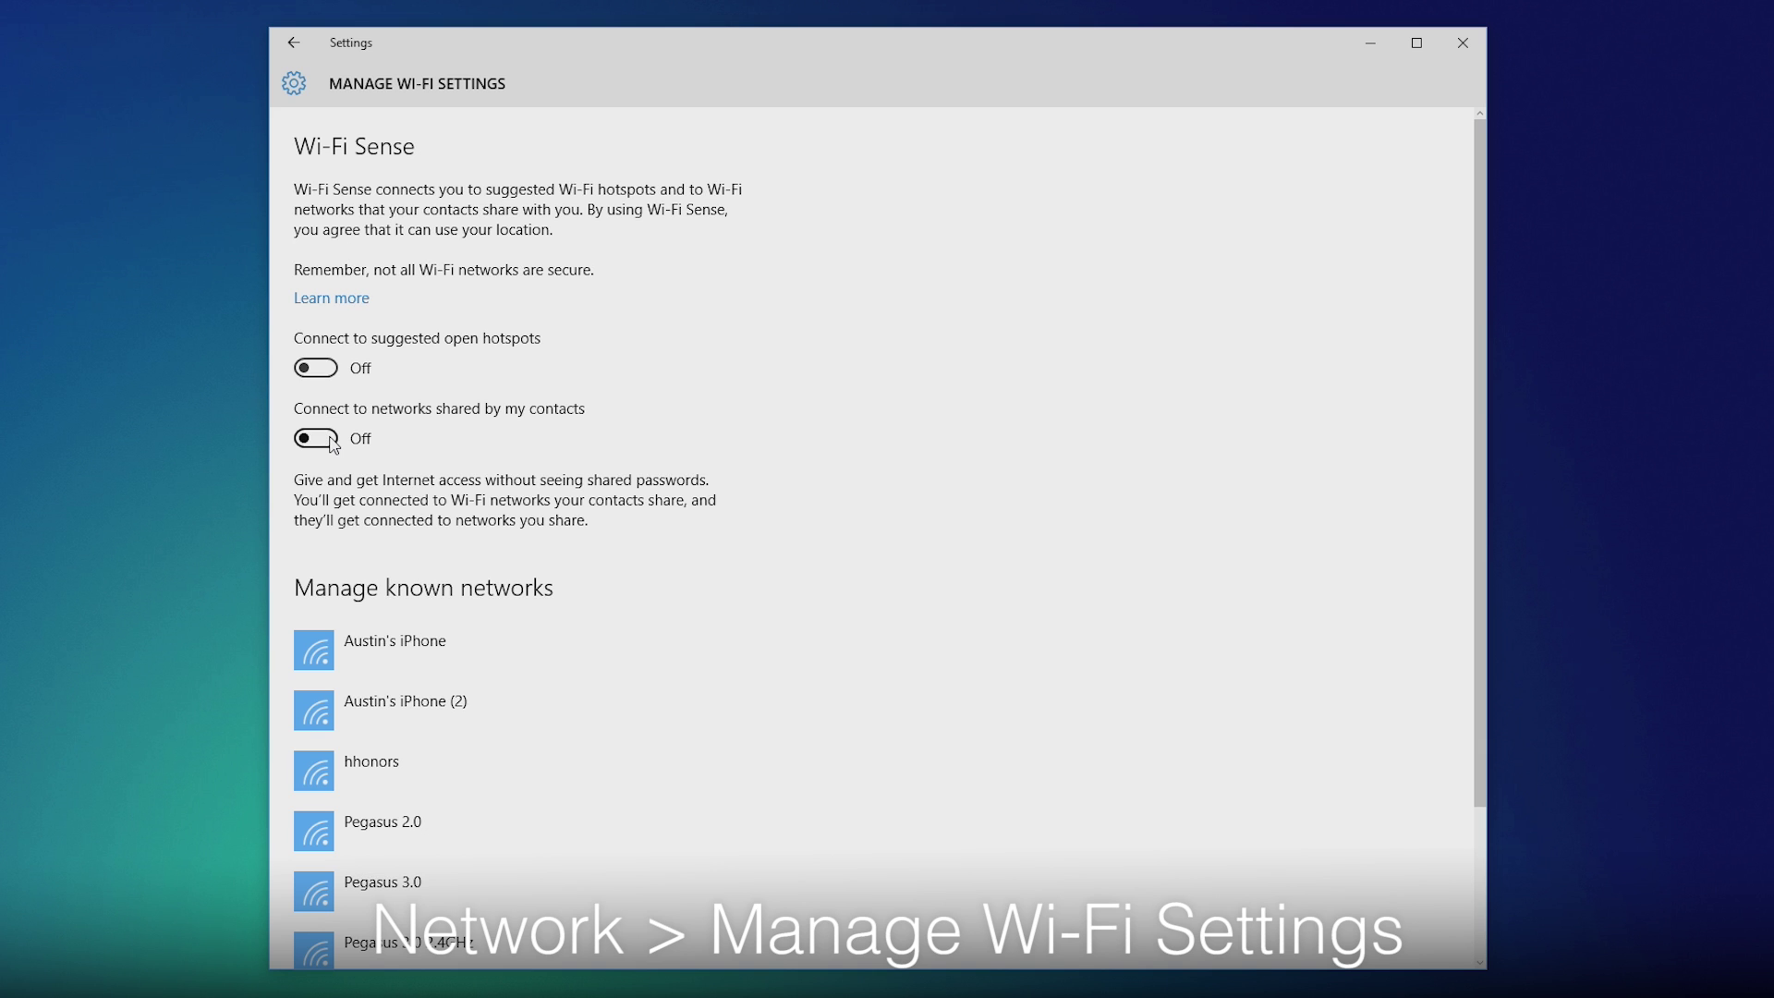